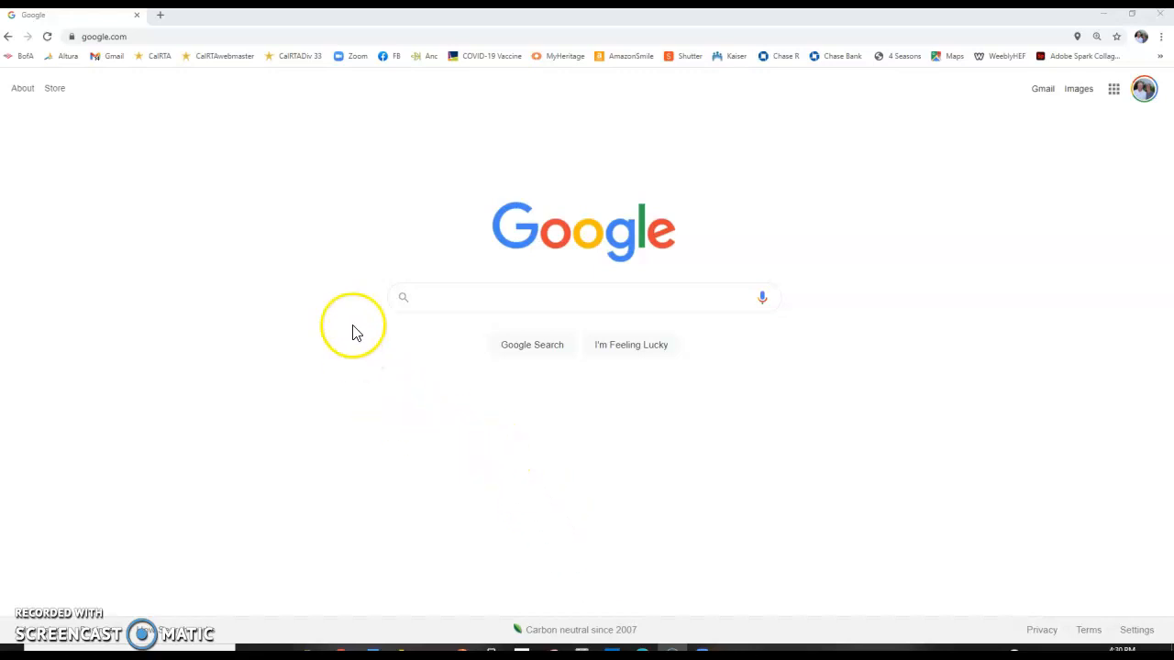
Go to the zoom.us website.
click(145, 36)
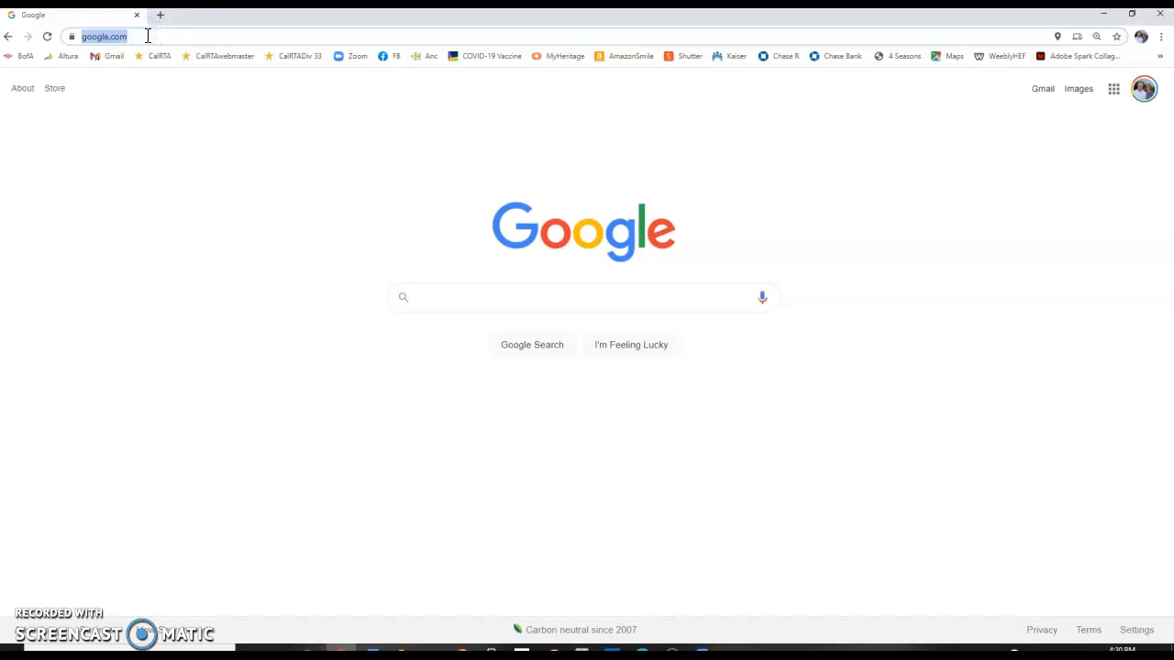
text(zoom.)
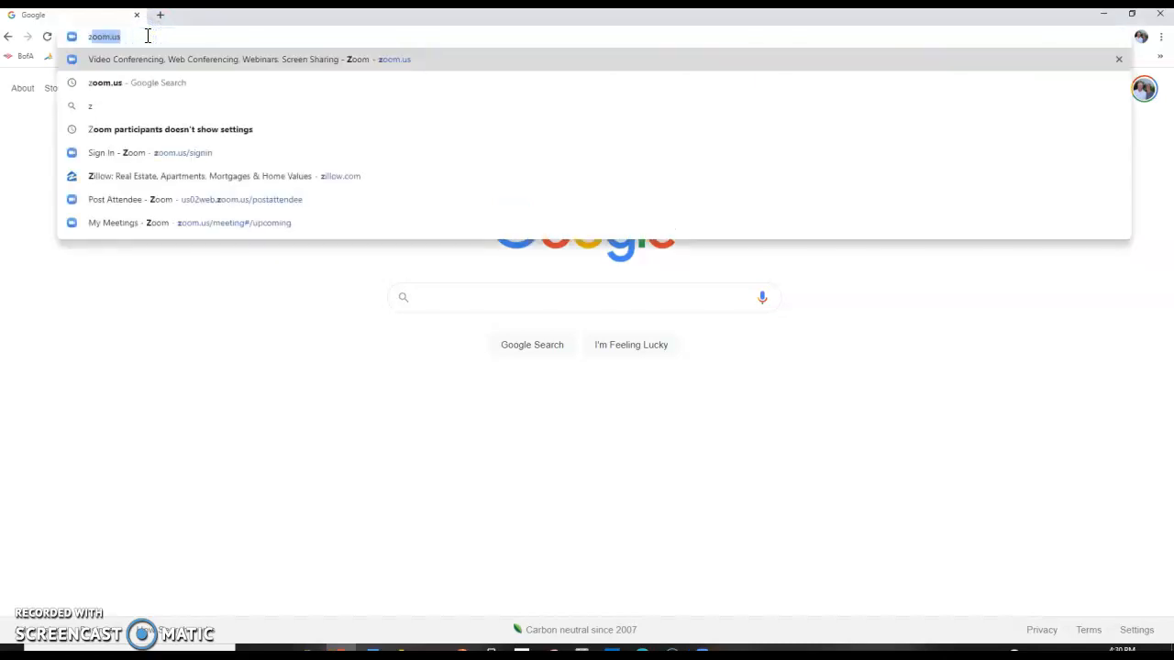
text(us)
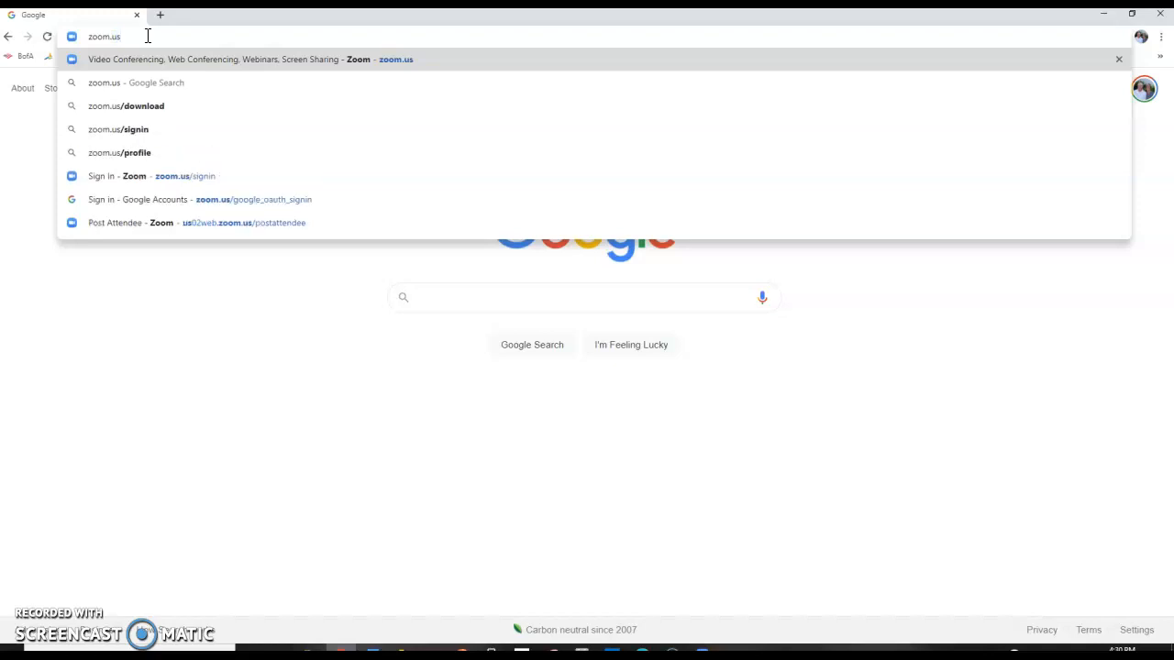
key(Return)
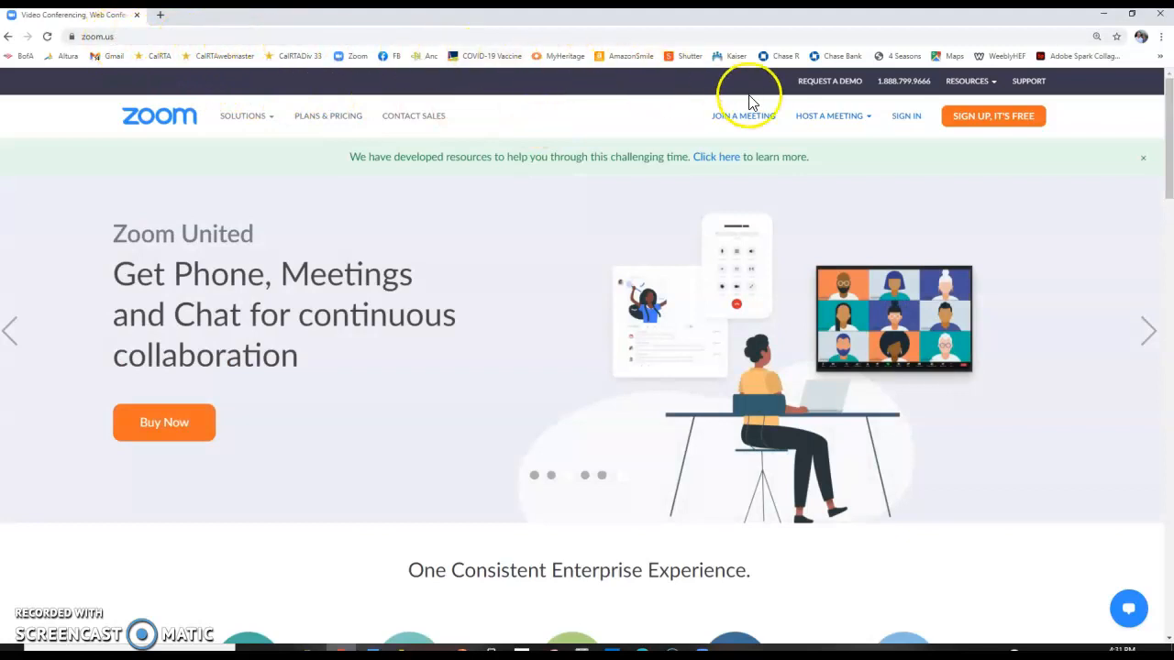
Sign in to the Zoom account with the account's e-mail address and password.
click(905, 121)
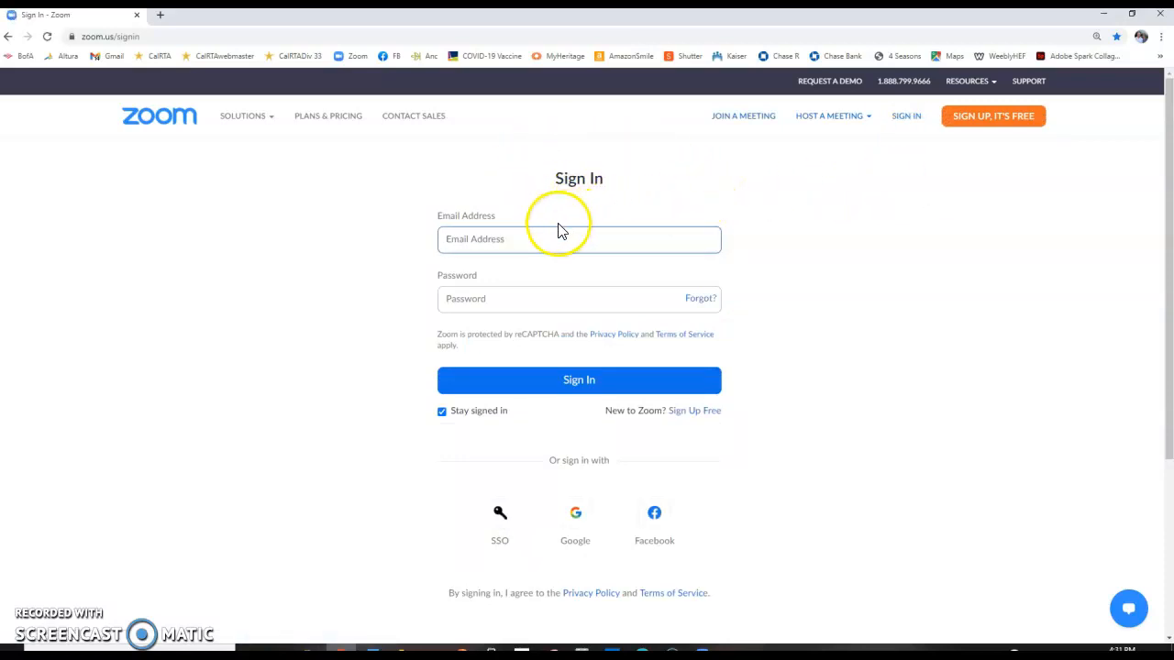
click(481, 241)
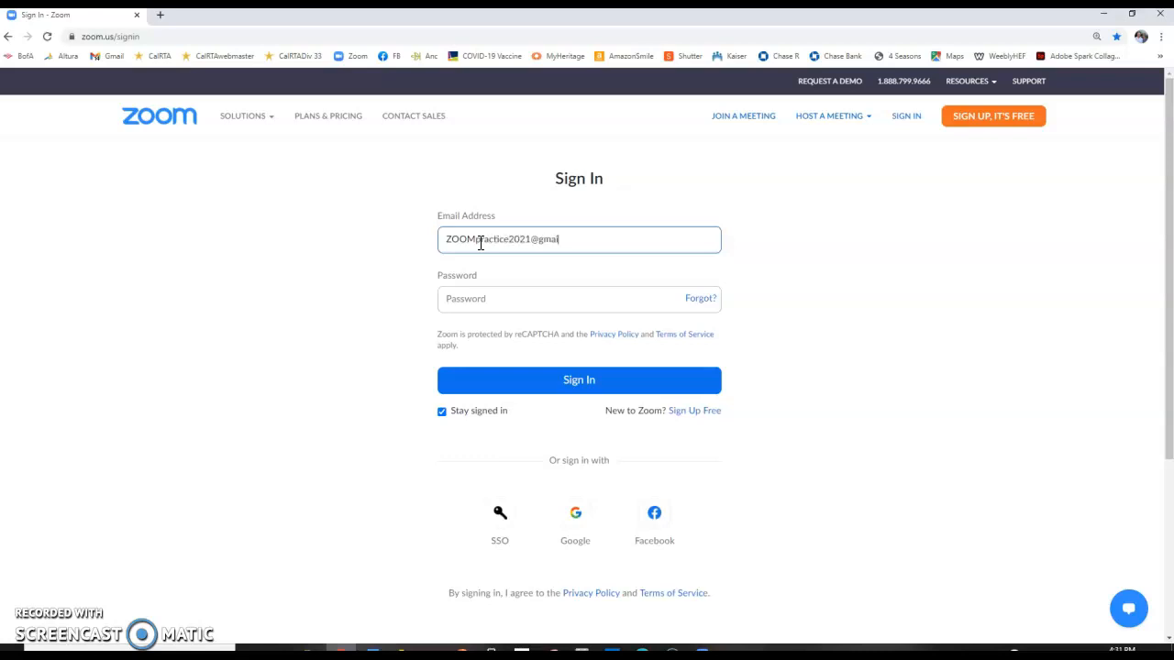
key(Tab)
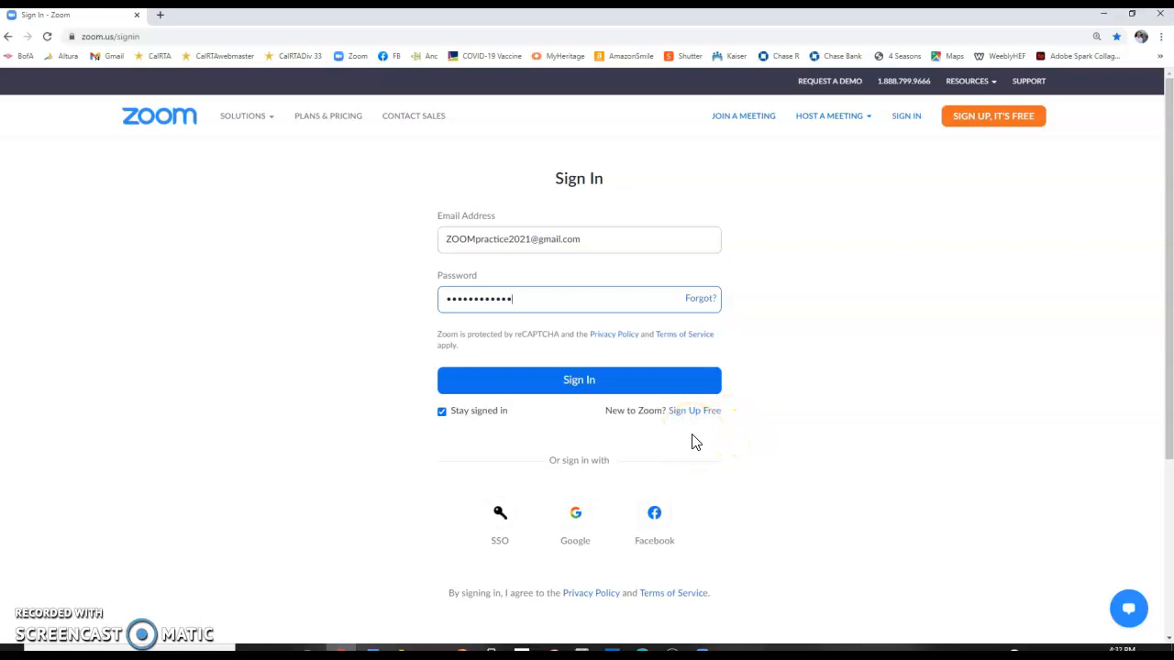
click(578, 383)
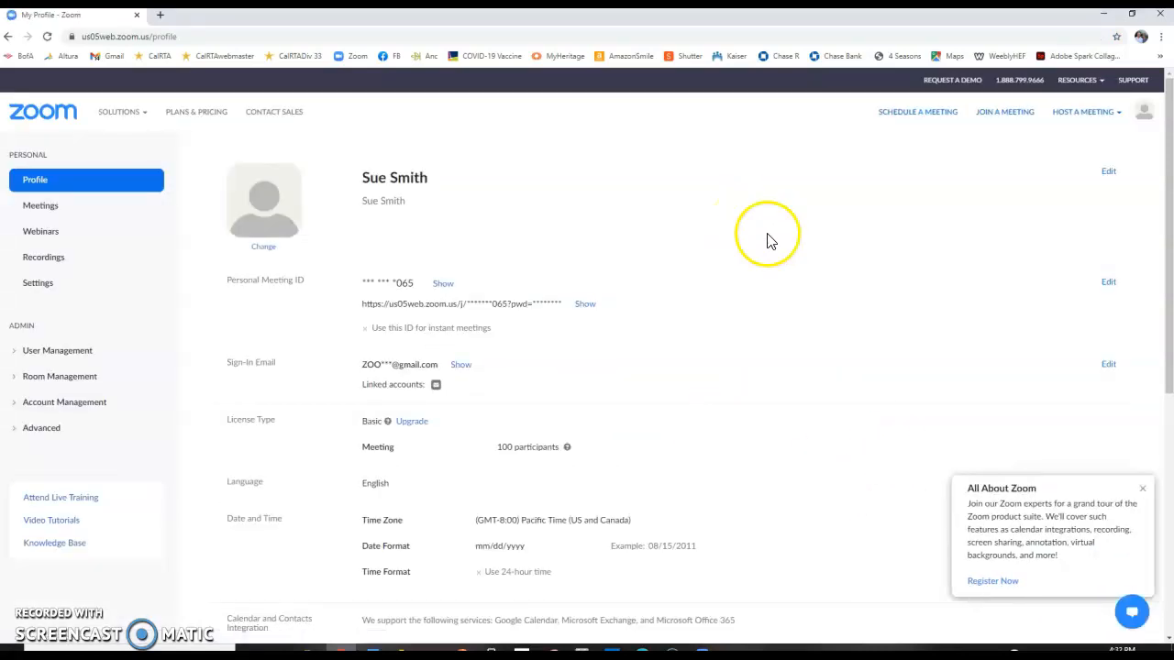
Dismiss the All About Zoom notice and start scheduling a meeting with the topic "Practice Meeting".
click(1141, 491)
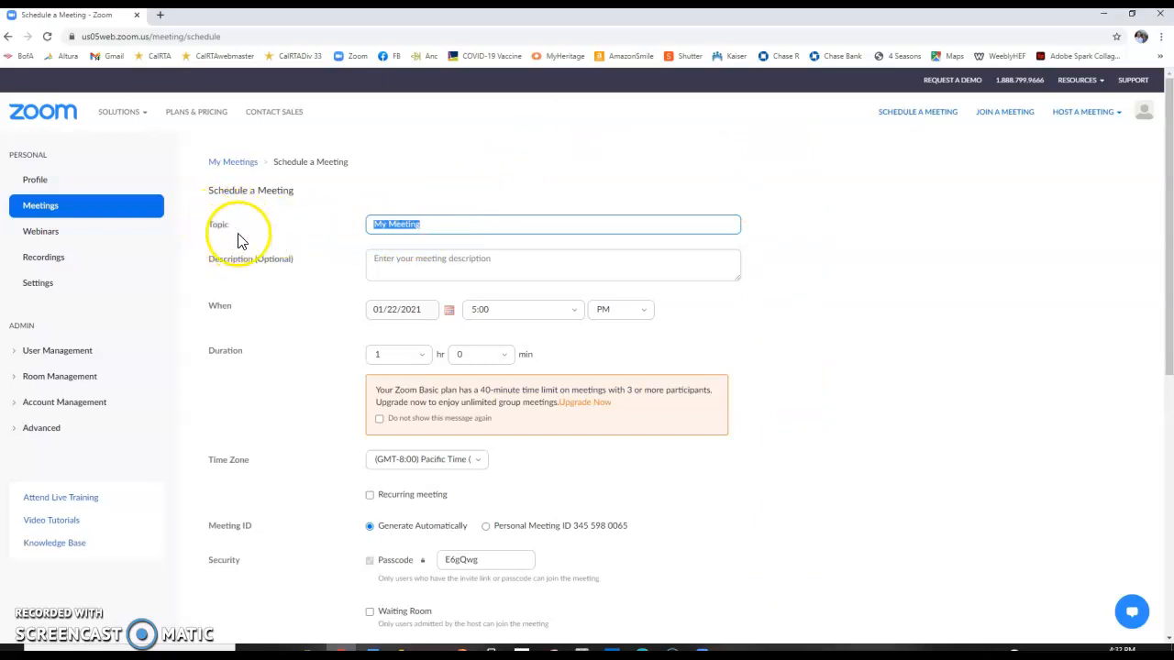
drag(429, 226, 431, 226)
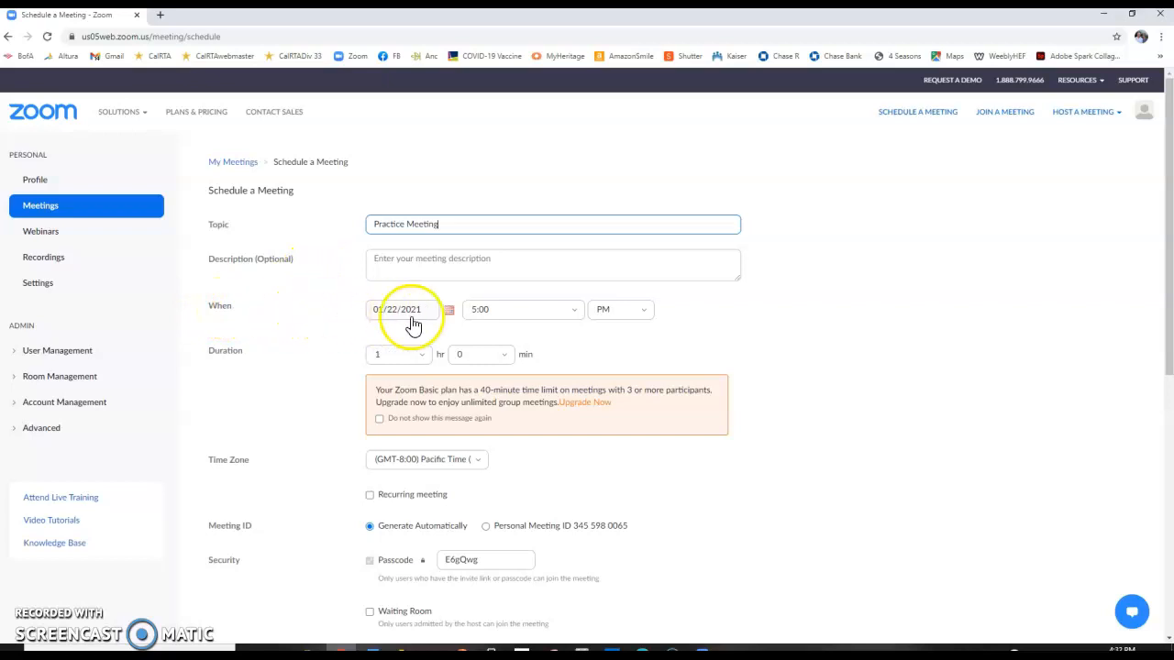
Set the meeting's start to 01/25/2021 at 11:00 AM.
click(450, 312)
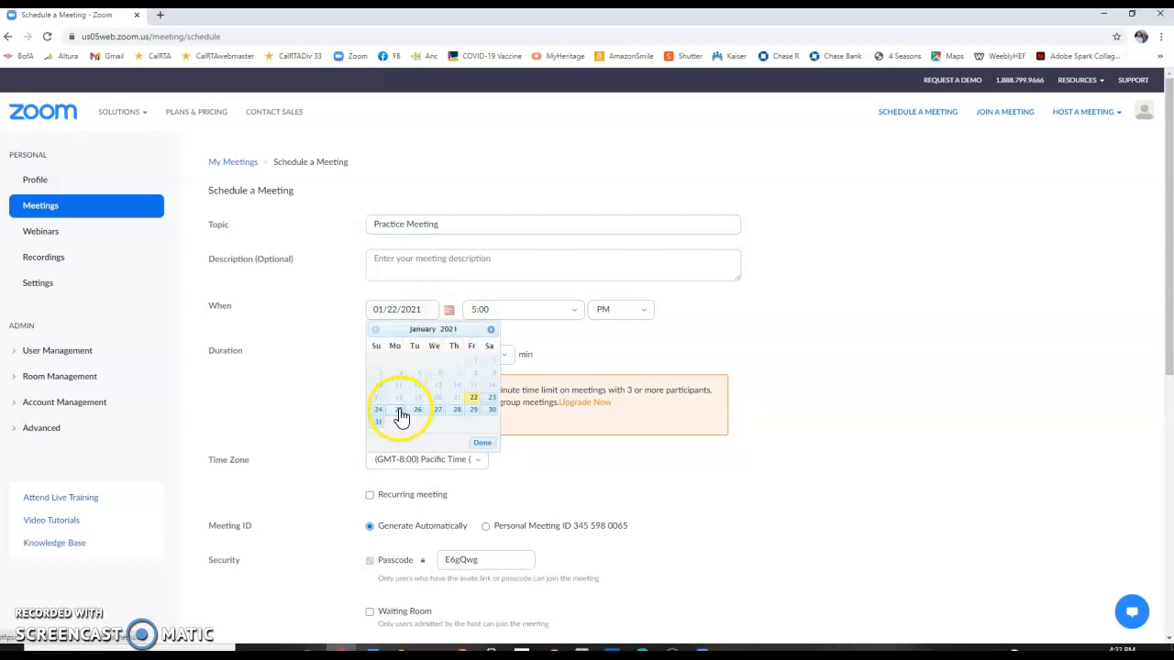
click(399, 413)
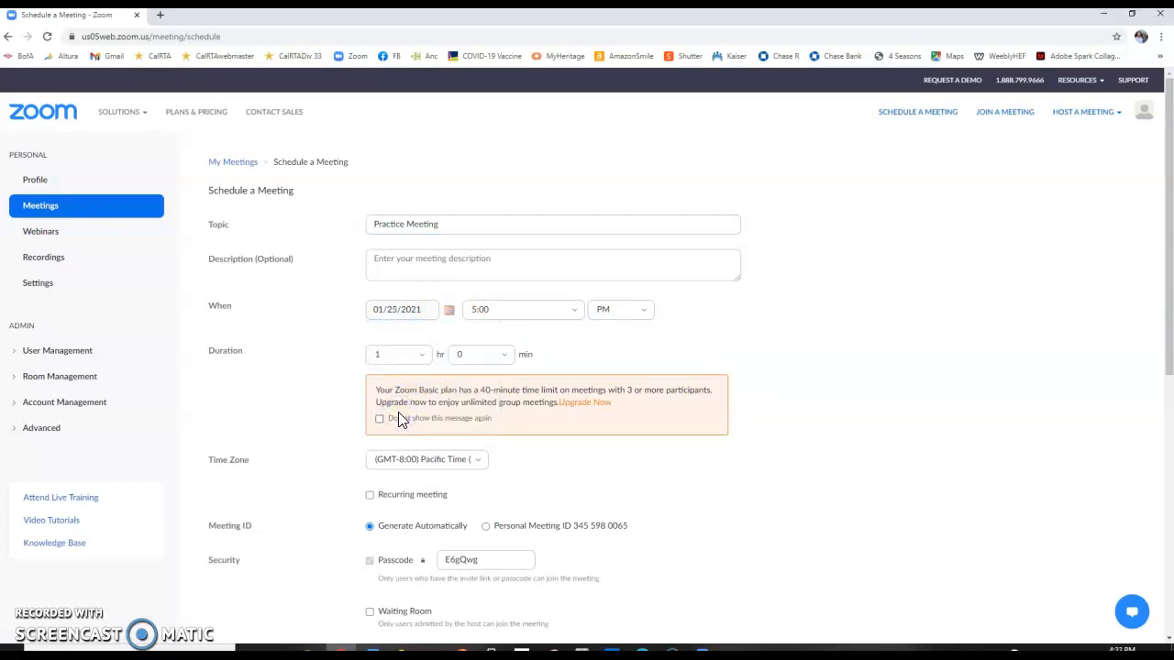
click(576, 317)
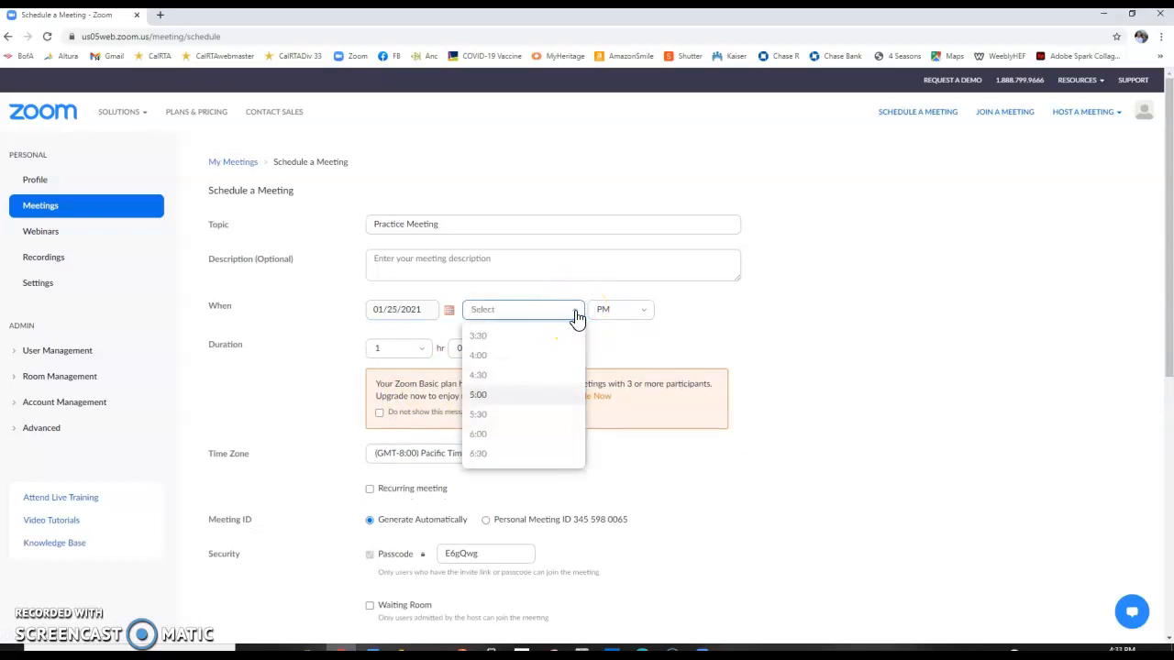
scroll(566, 348, down, 2)
scroll(566, 354, down, 5)
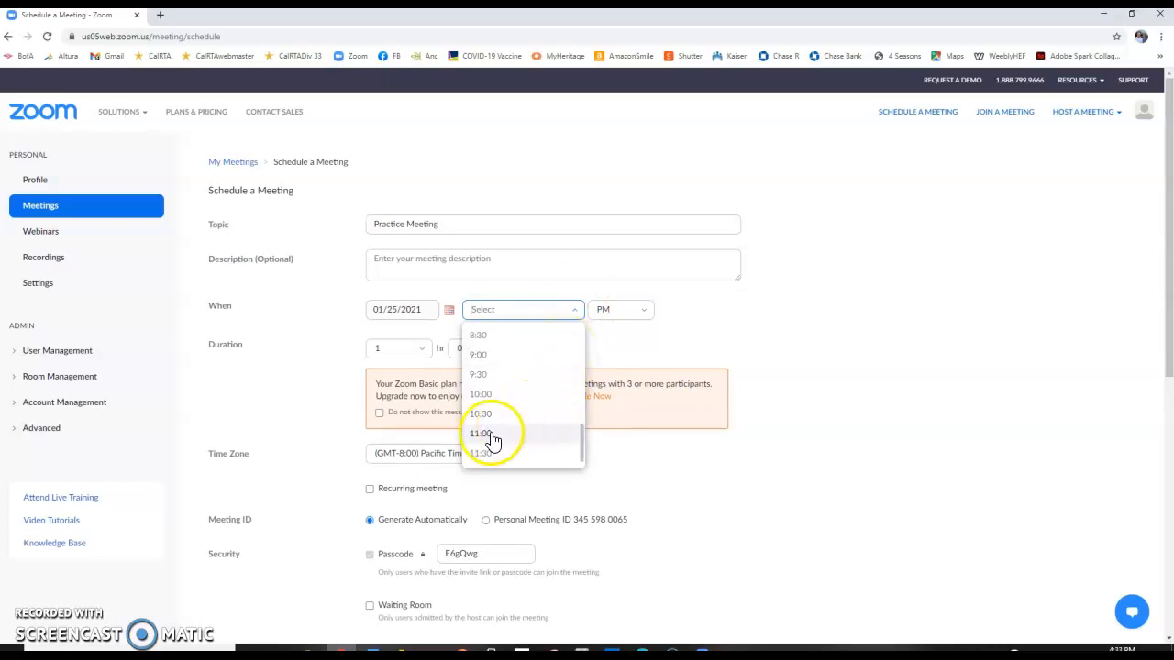
click(492, 436)
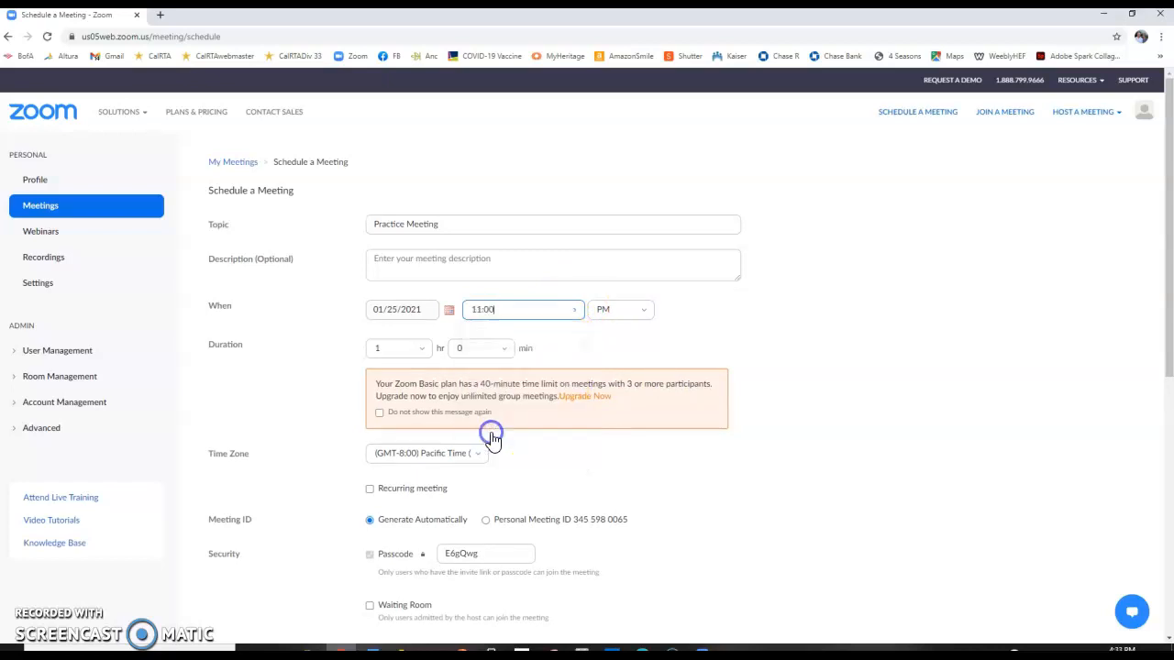
click(644, 310)
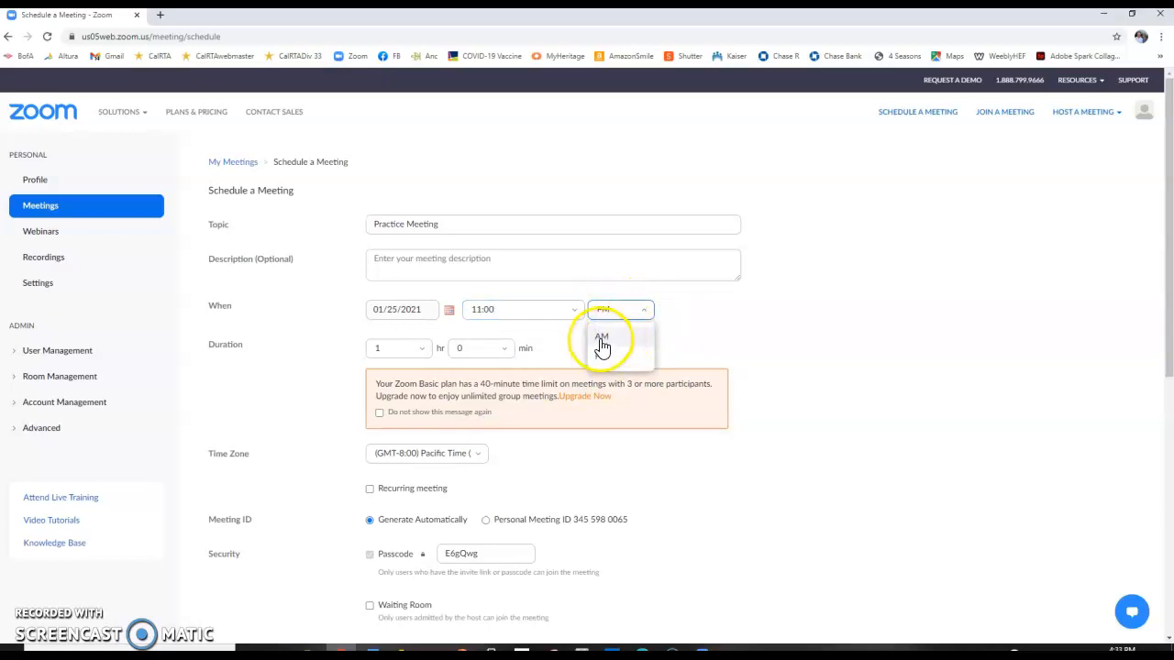
click(601, 341)
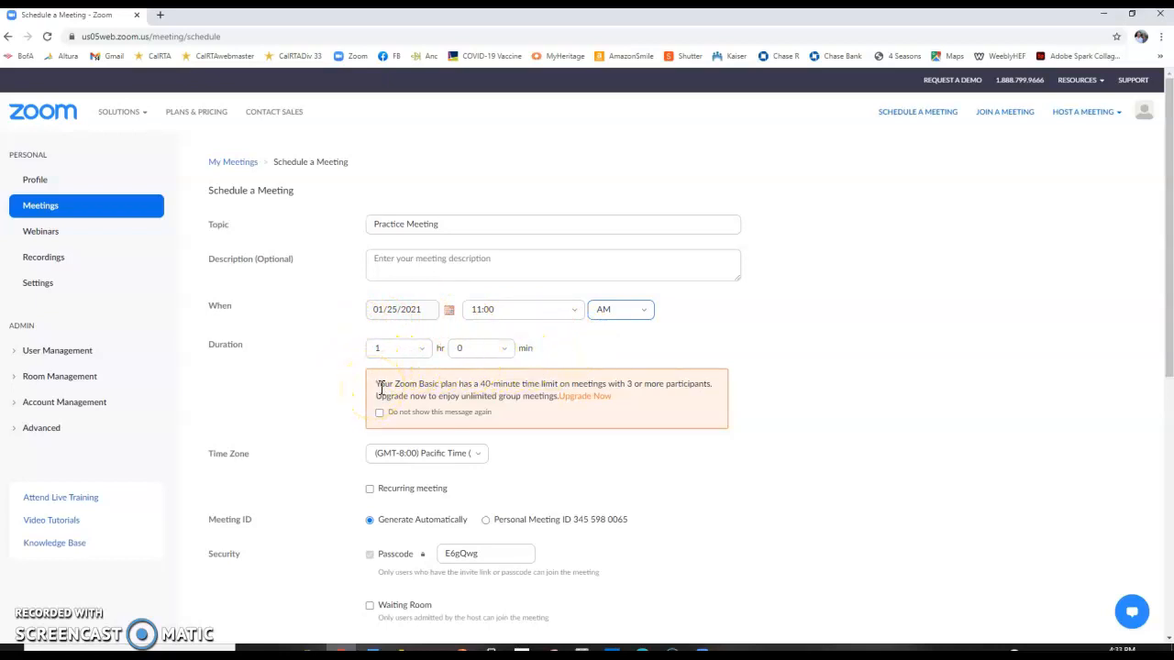
Review the Basic plan's meeting time limit notice and the time zone, meeting ID, passcode and Waiting Room options.
drag(479, 384, 560, 384)
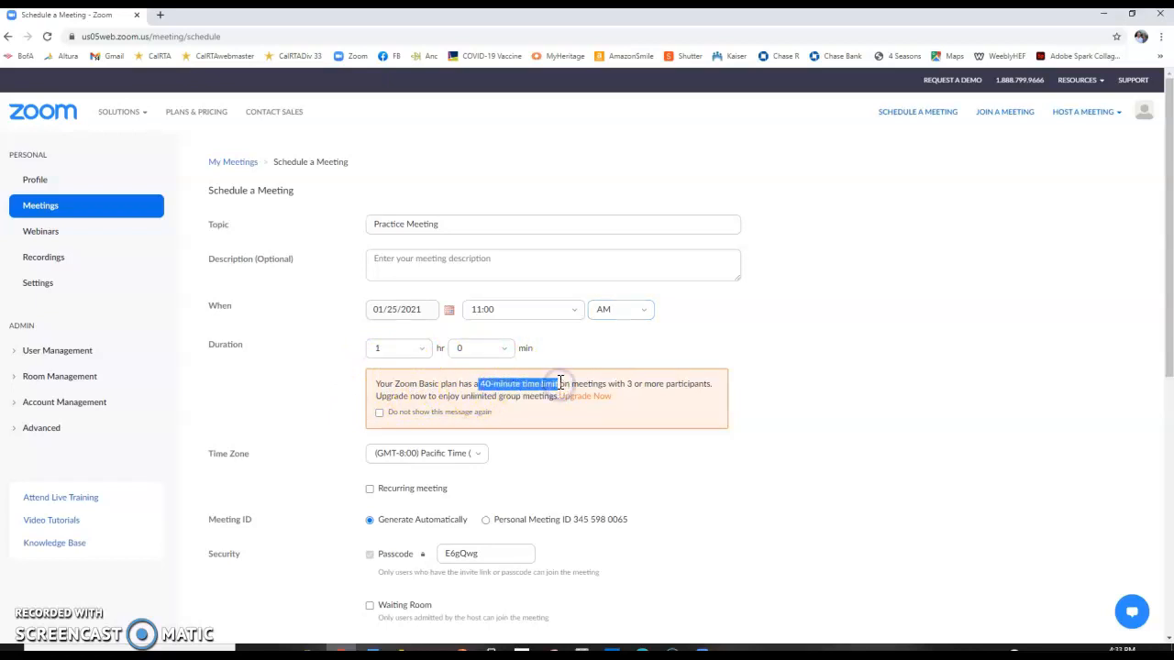
click(758, 404)
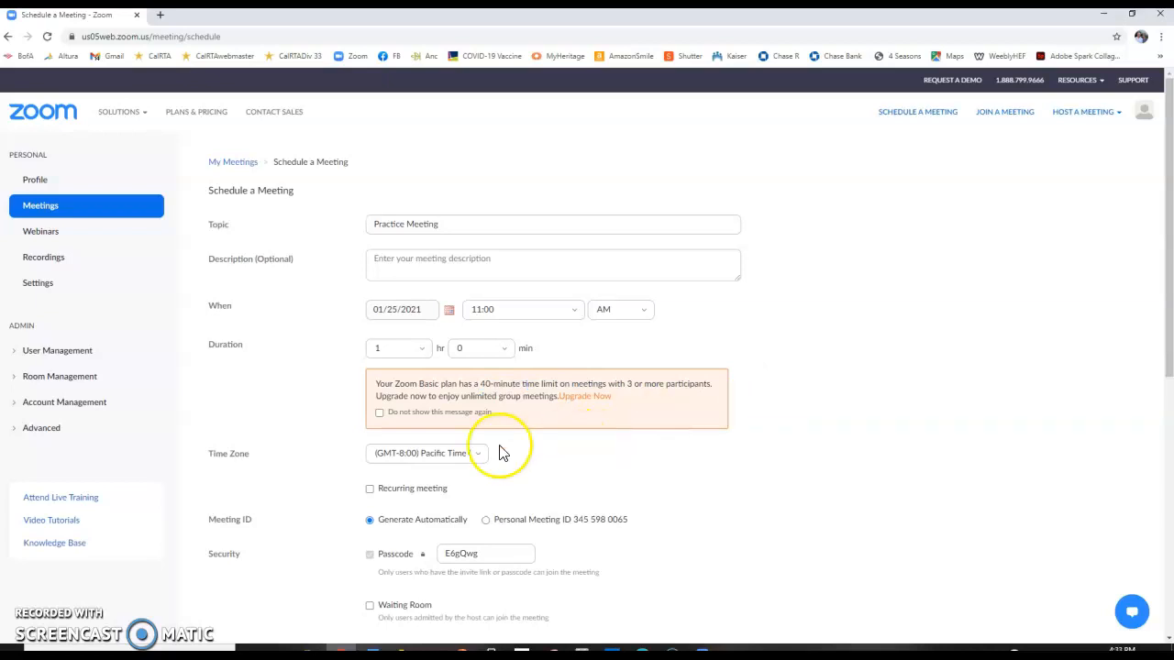
scroll(255, 438, down, 1)
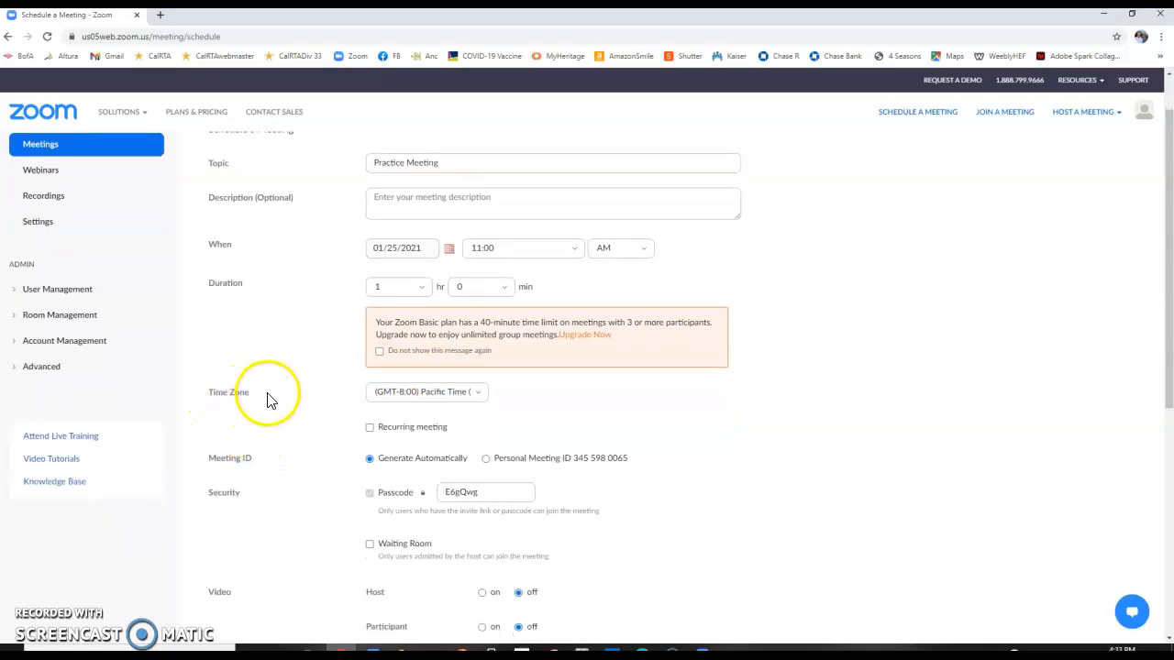
scroll(293, 394, down, 2)
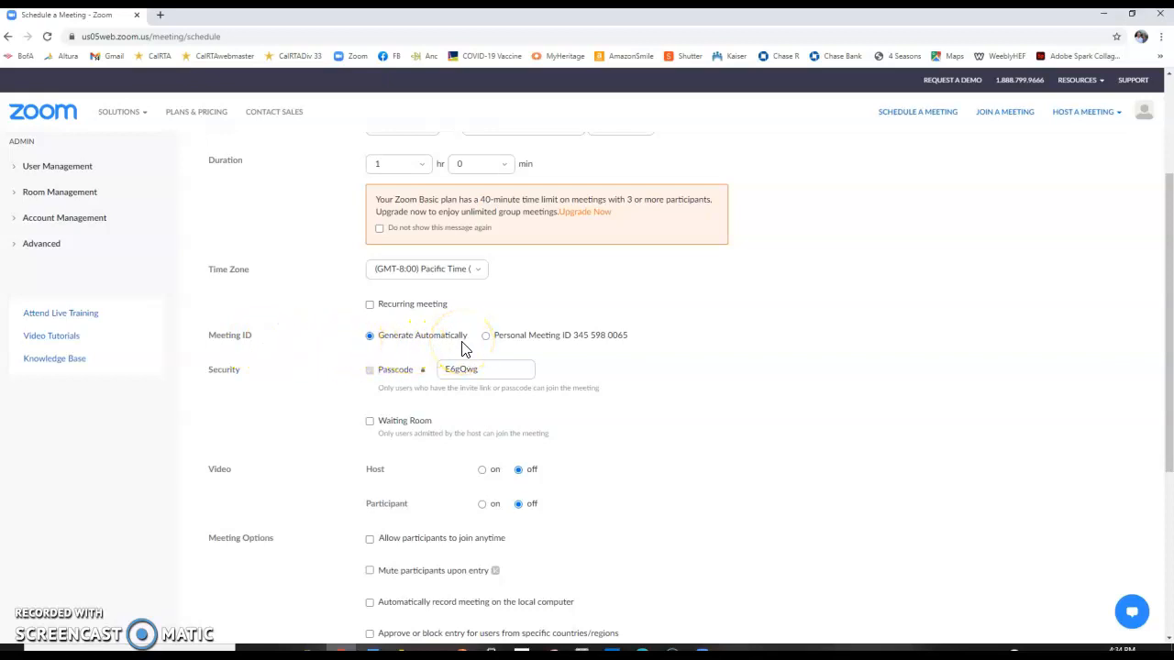
scroll(306, 346, down, 1)
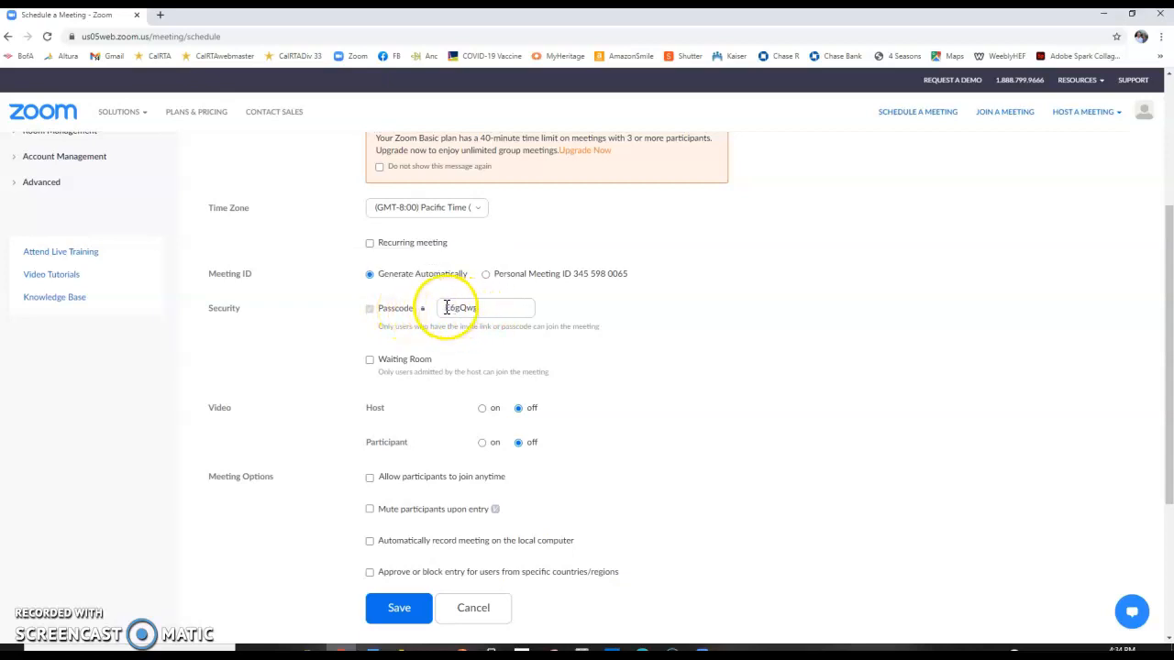
click(370, 361)
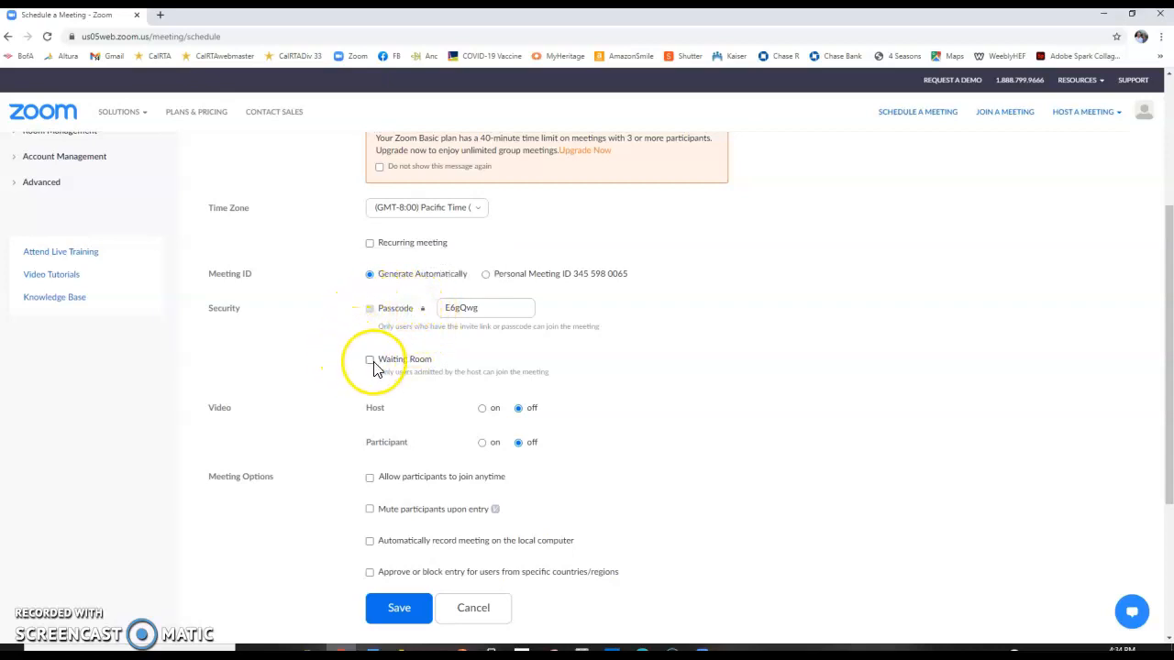
Turn on video for both the host and the participants and save the meeting.
scroll(338, 367, down, 3)
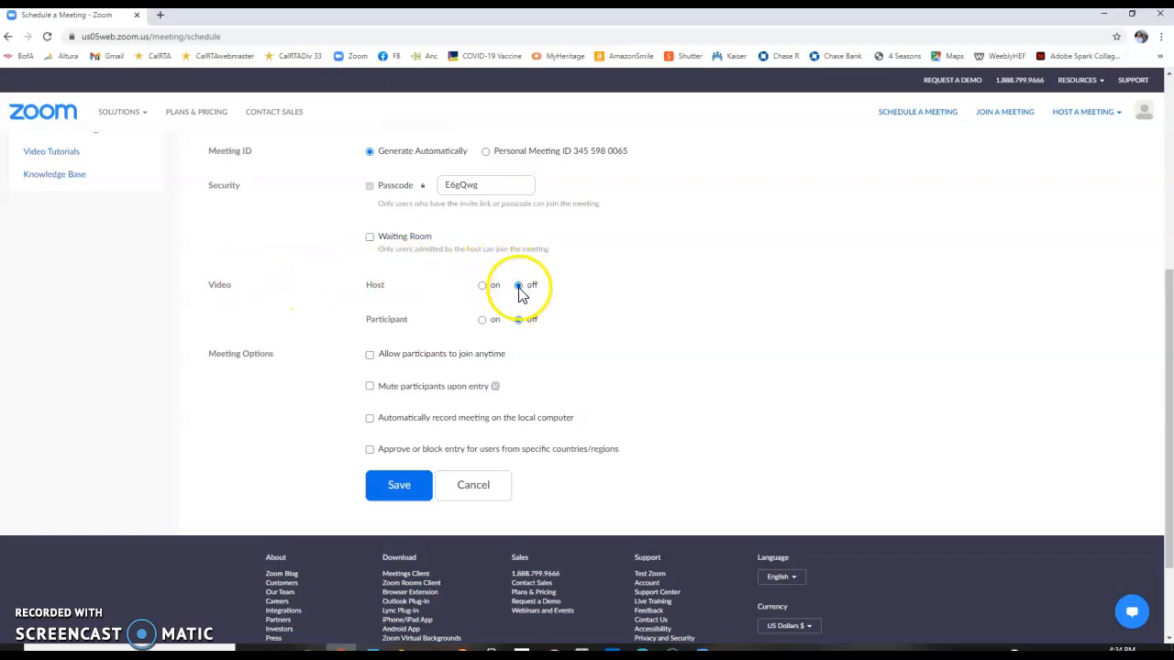
click(482, 286)
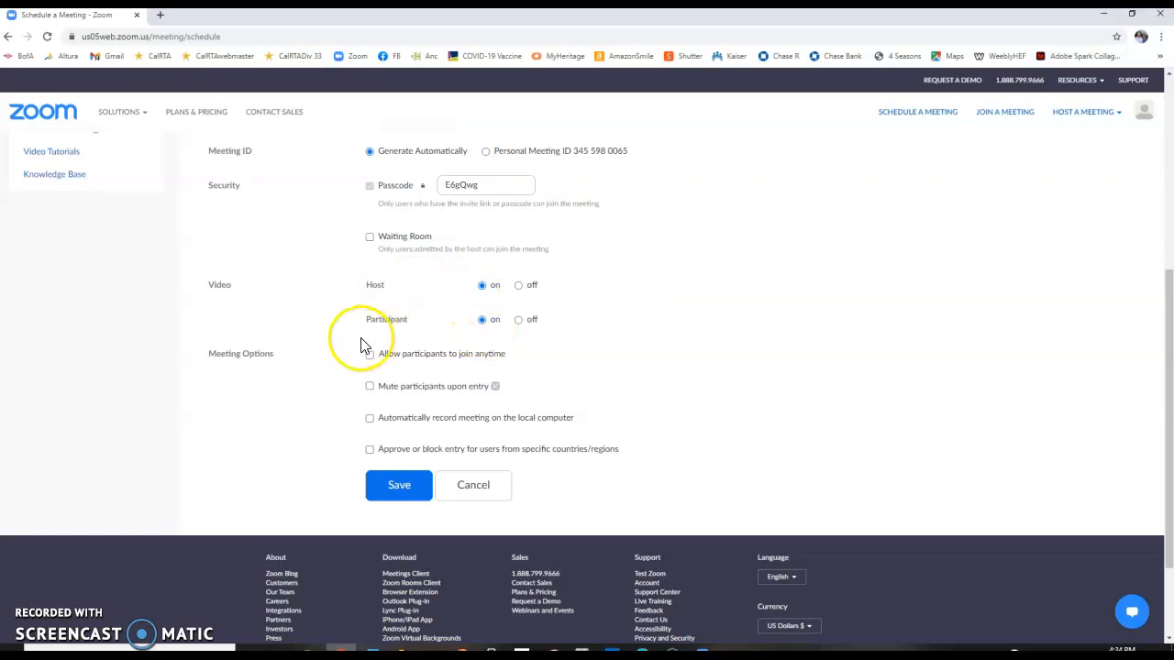
scroll(344, 340, down, 1)
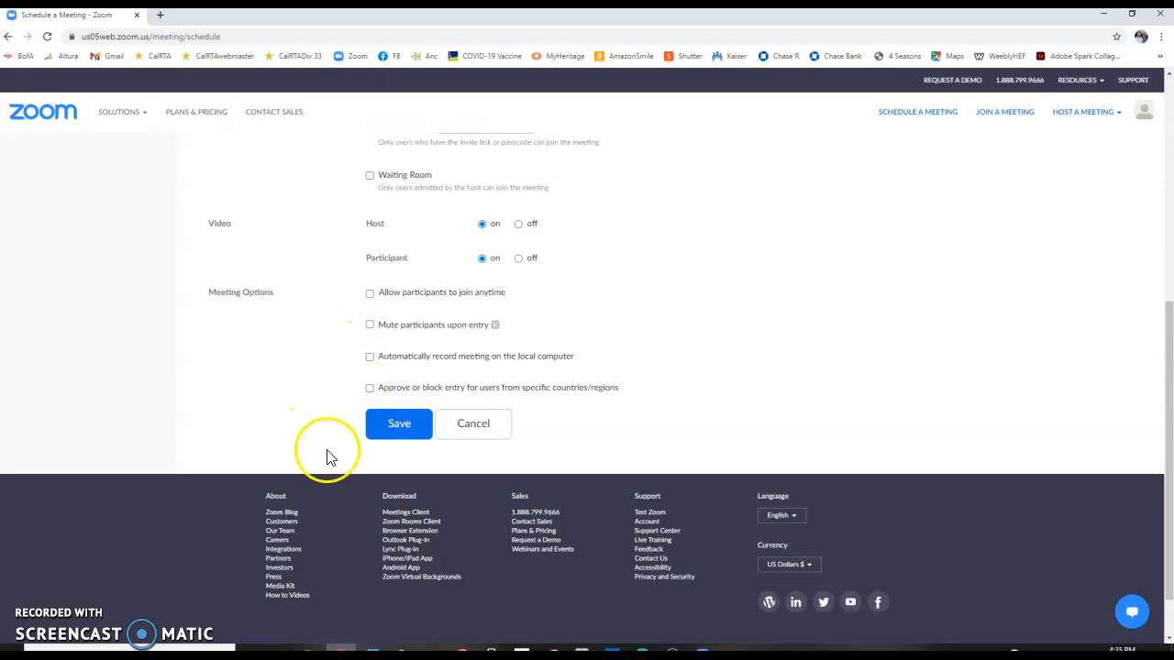
click(401, 431)
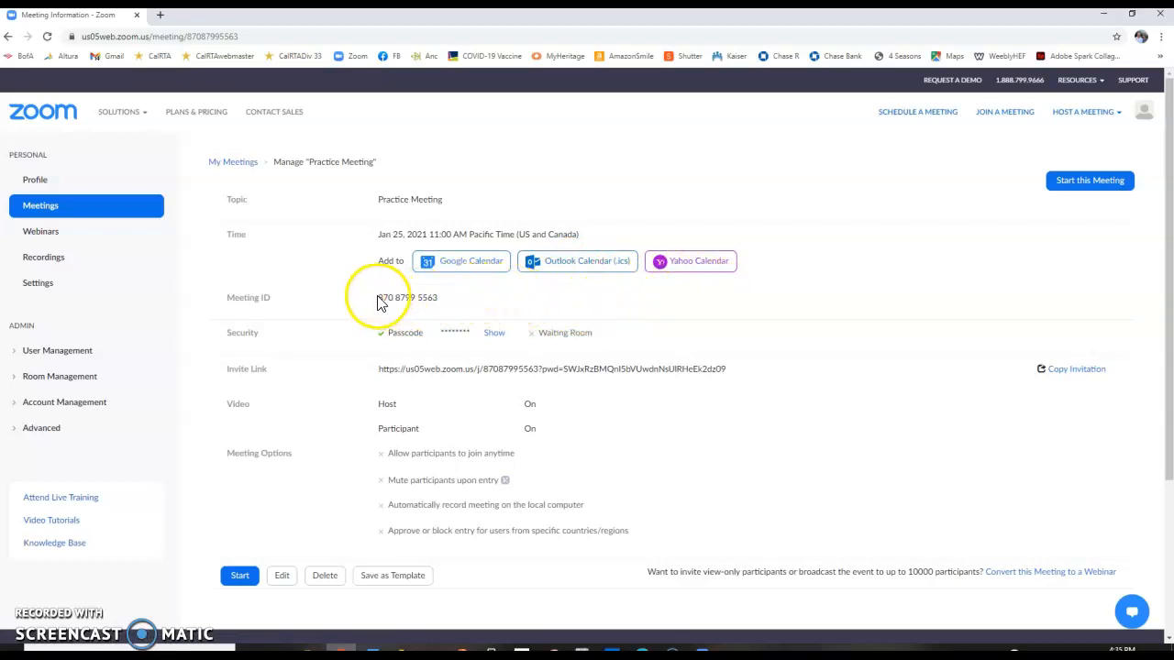
Examine the saved meeting's ID and reveal its passcode.
drag(377, 303, 440, 303)
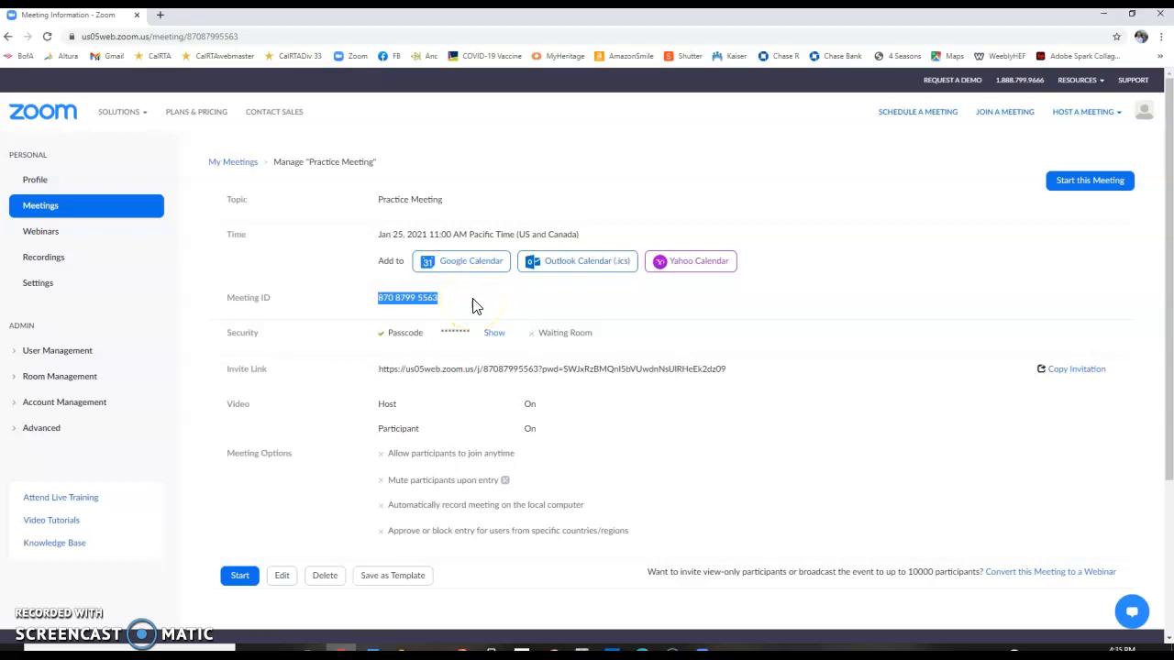
click(474, 305)
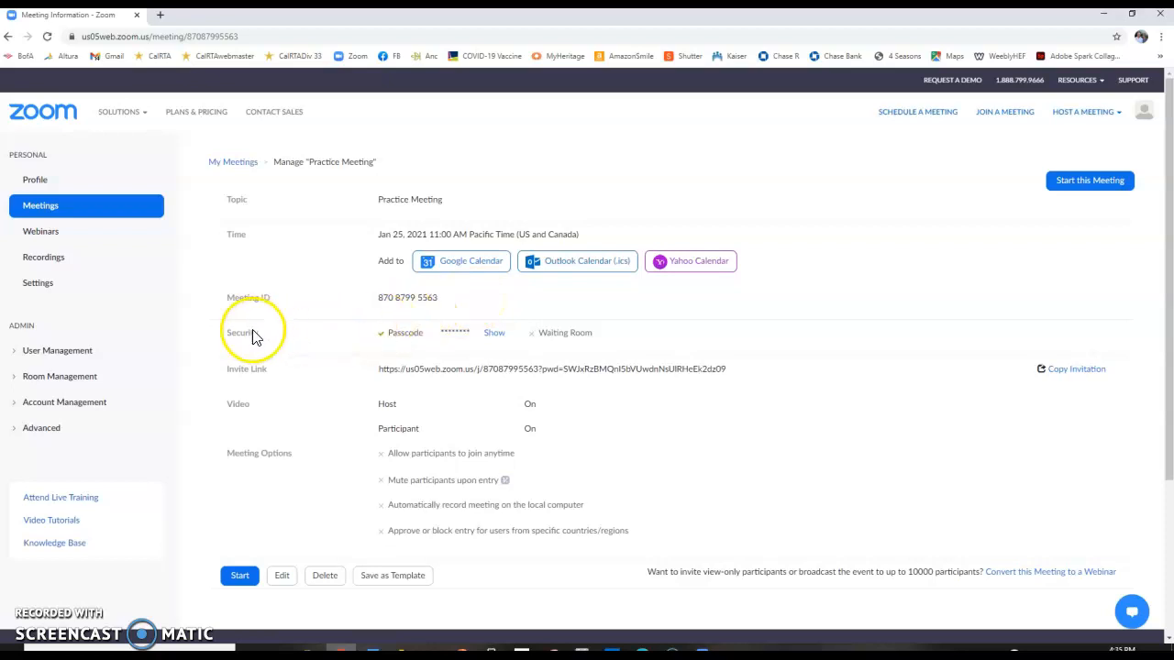
click(493, 335)
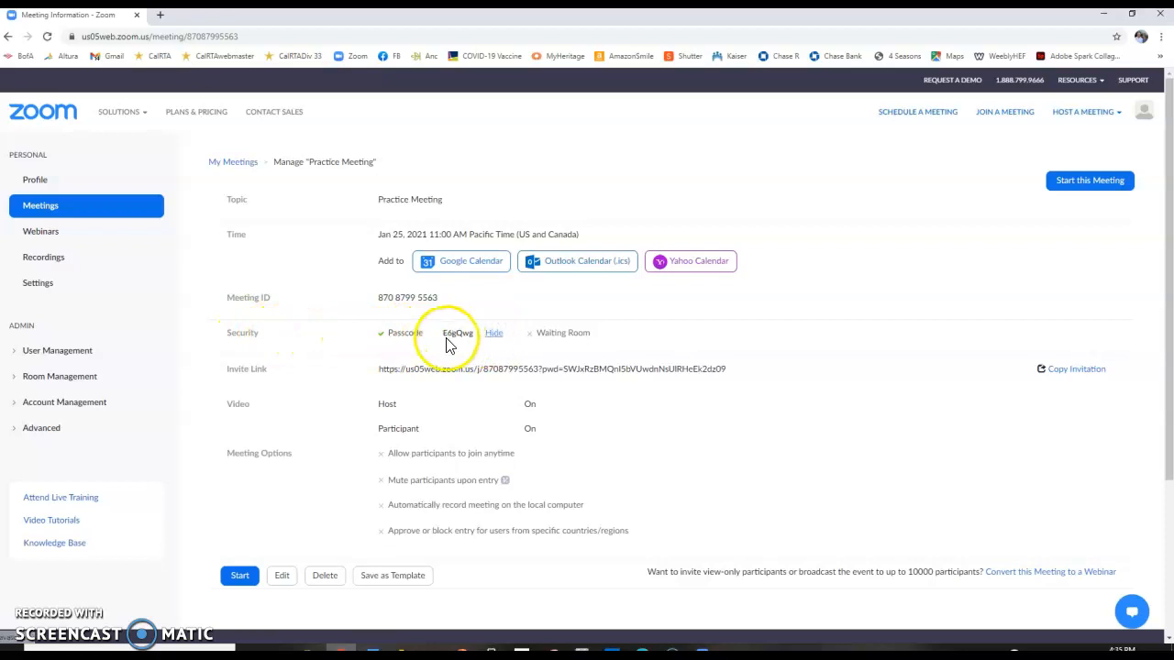
click(451, 332)
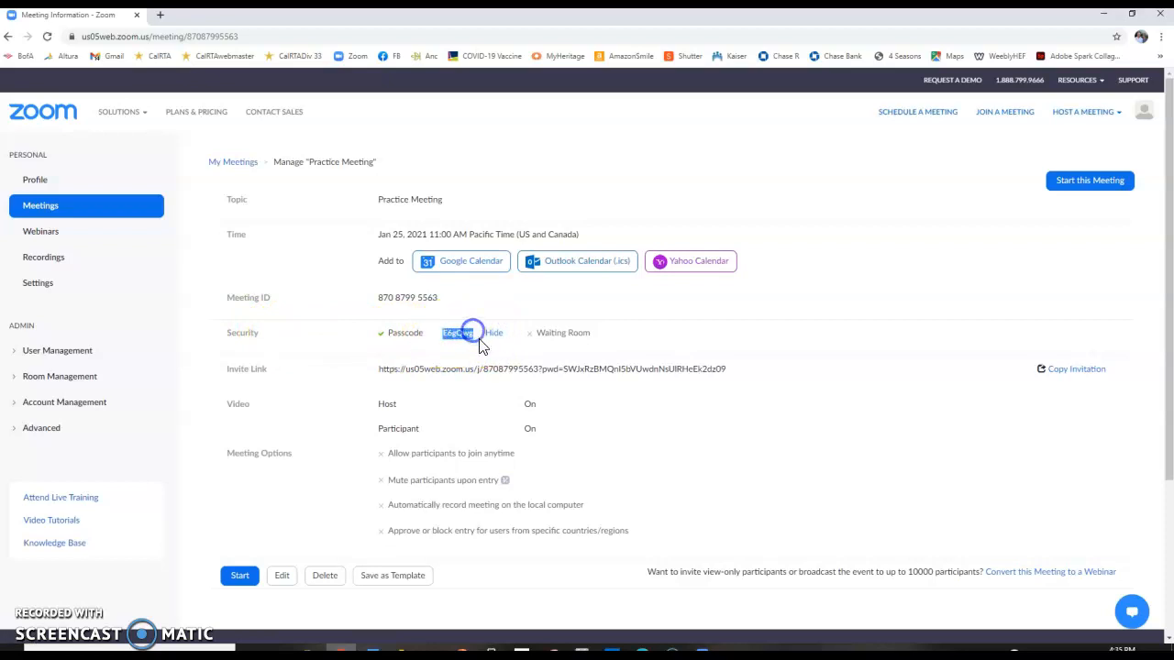
click(283, 370)
Copy the full meeting invitation text to the clipboard and close the invitation dialog.
click(1065, 372)
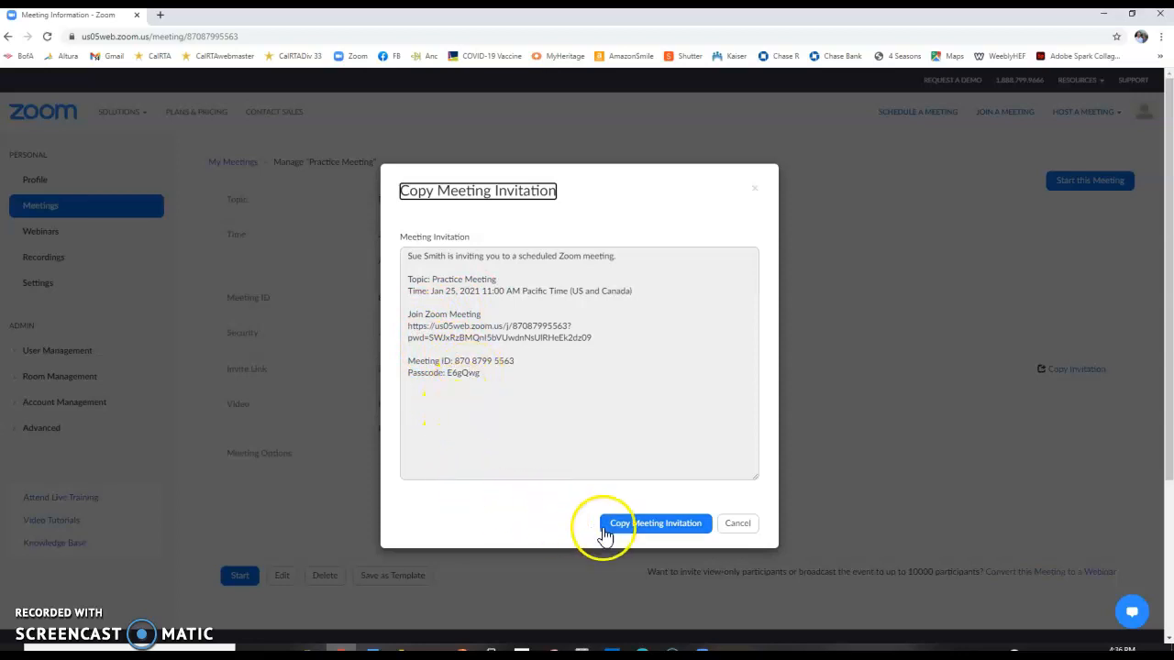
click(655, 523)
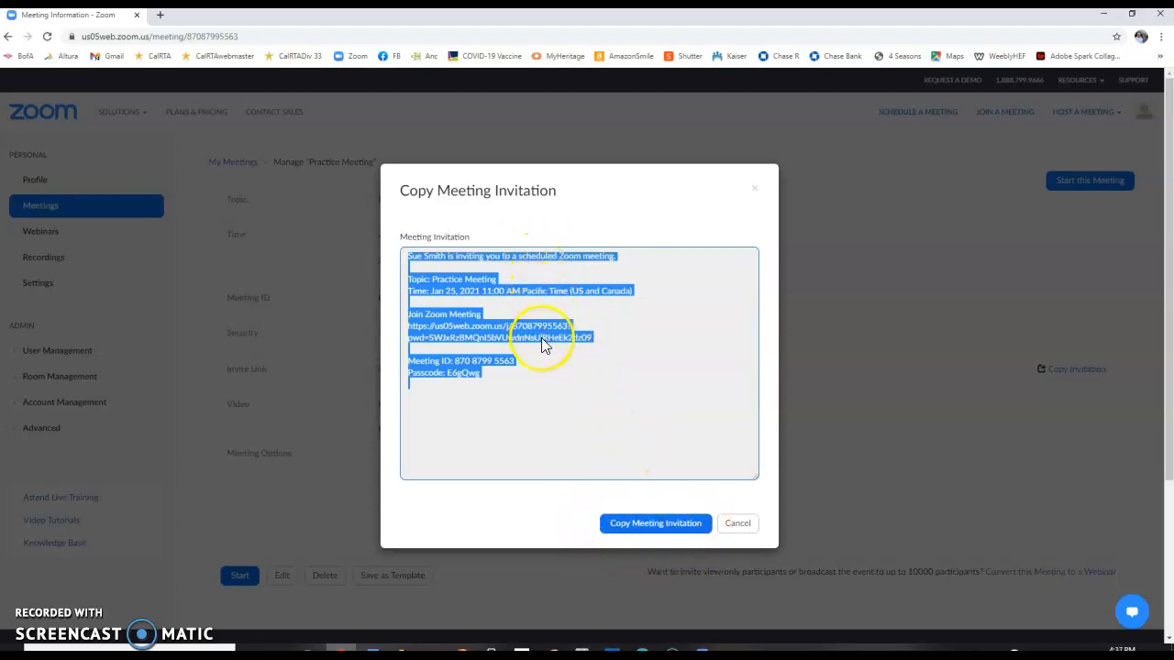
click(743, 529)
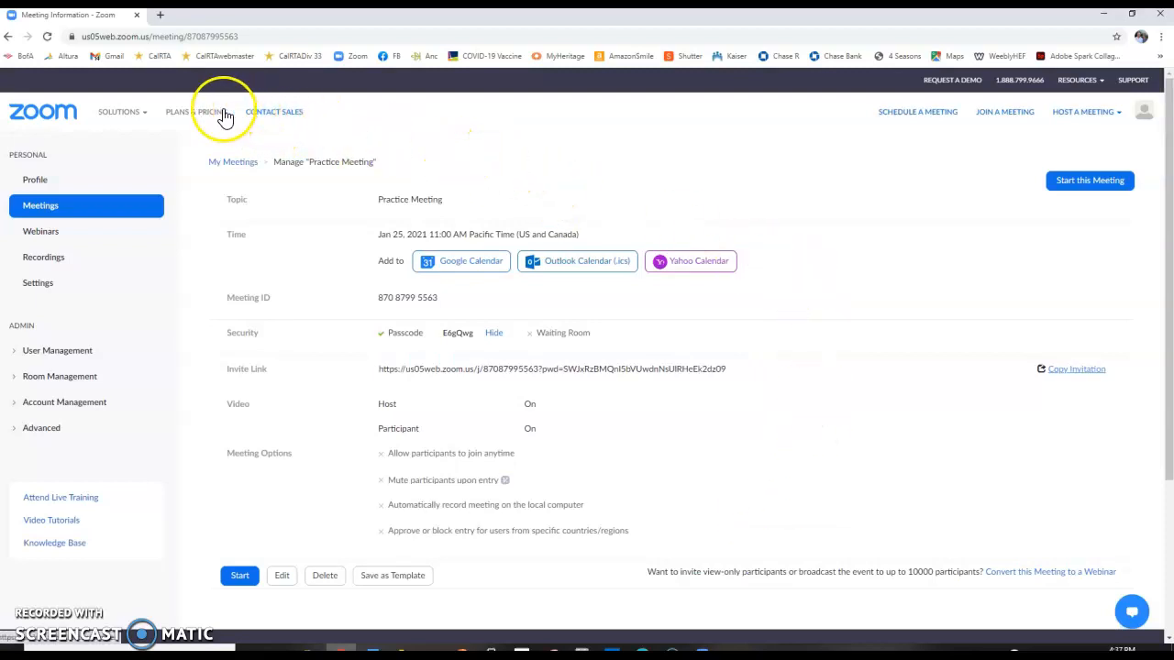
Open the Gmail inbox of the Zoom practice Google account in a new browser tab.
click(161, 16)
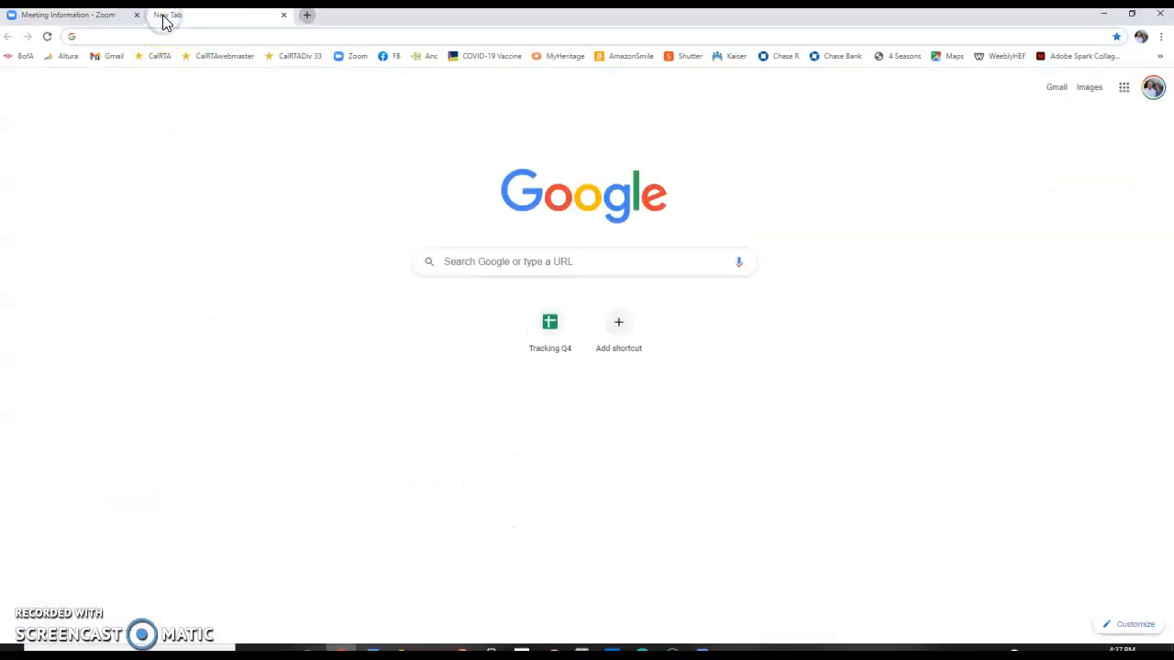
click(1152, 89)
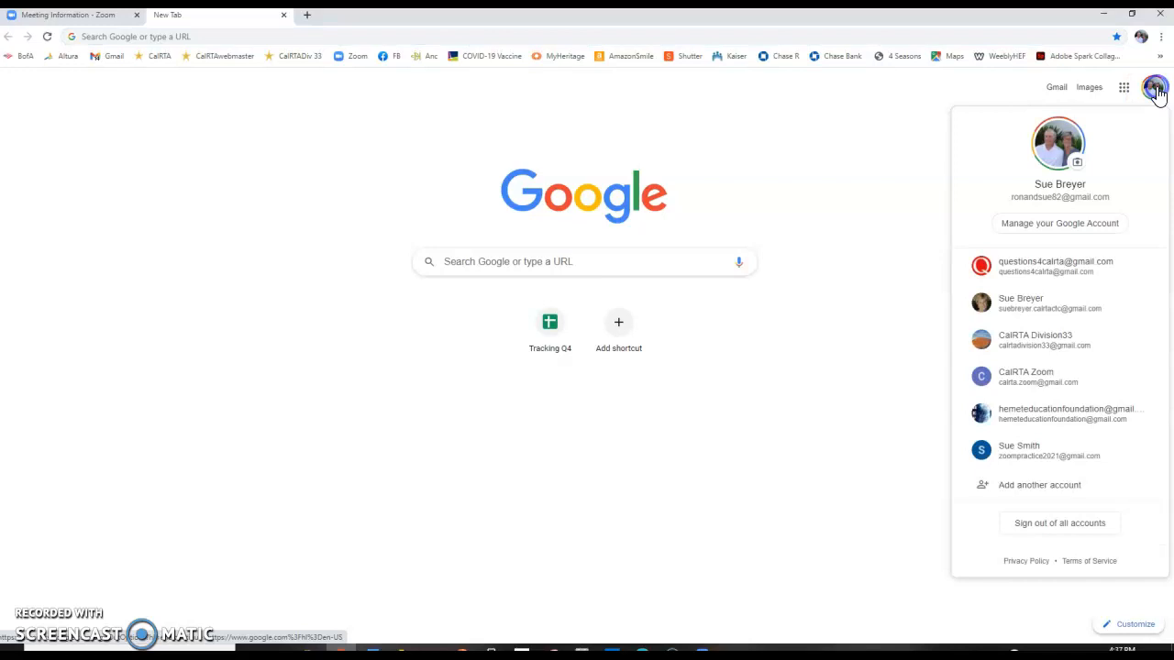
click(1021, 453)
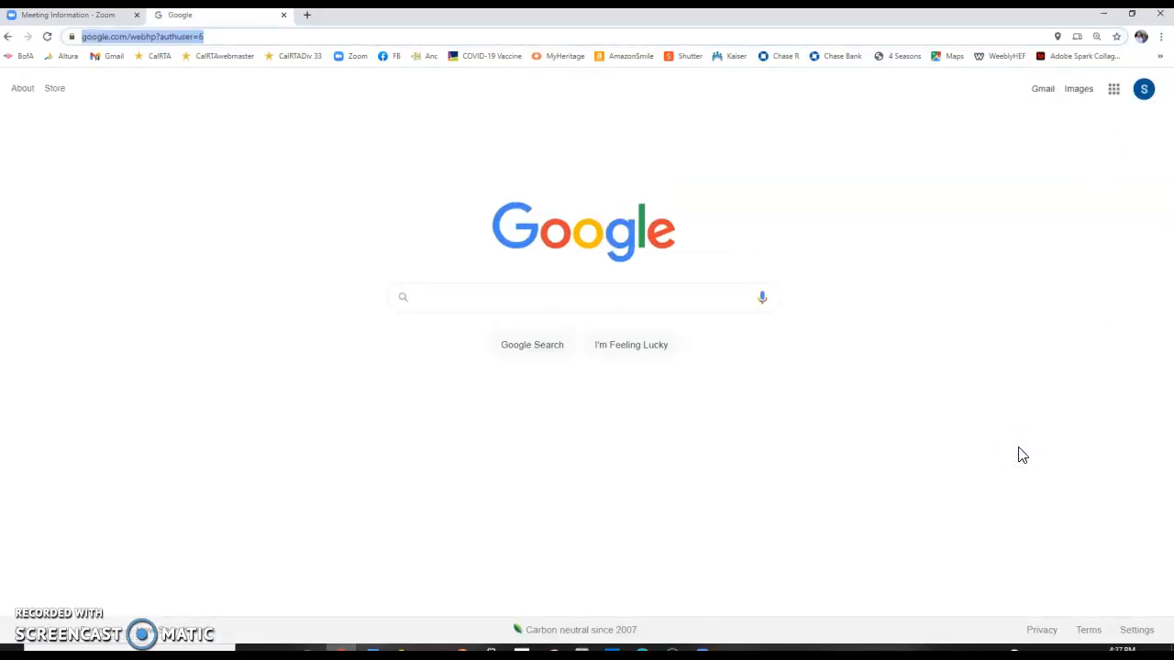
click(1042, 90)
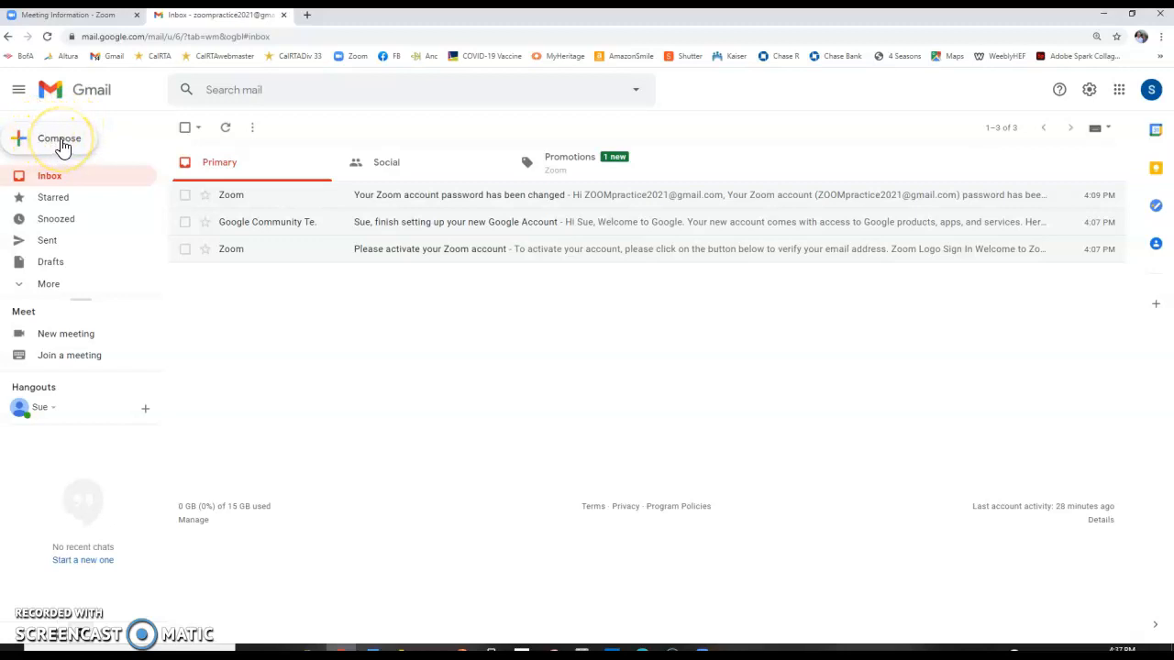
Compose a new email and paste the copied Zoom invitation, including the meeting link and passcode, into its body.
click(60, 143)
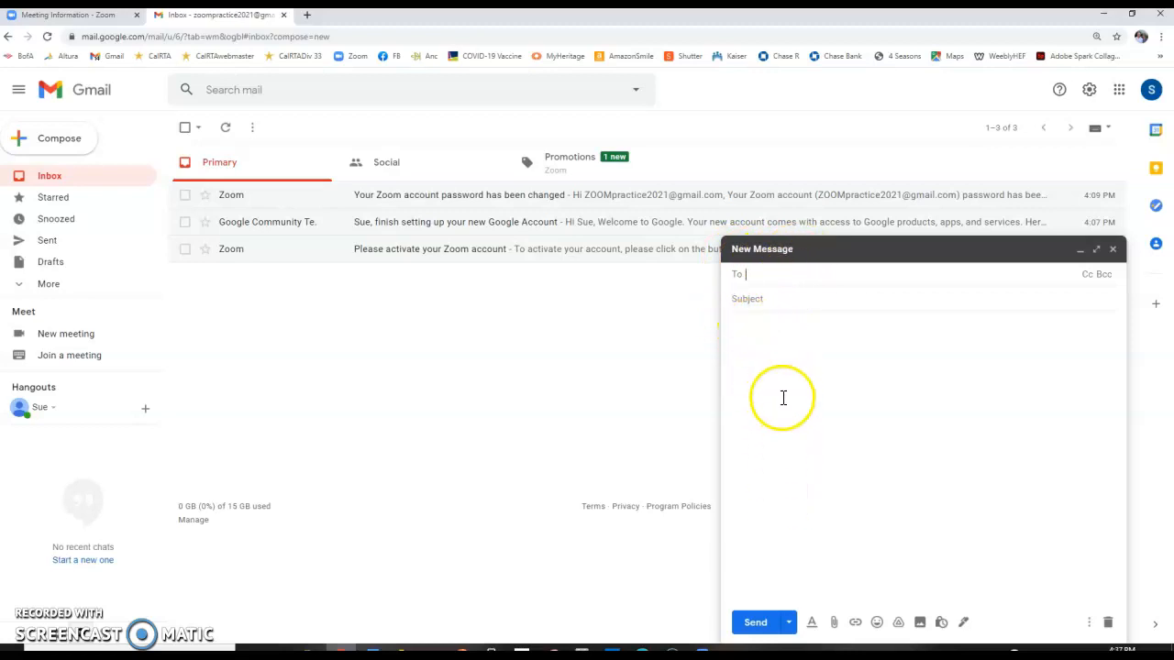
click(747, 323)
click(744, 322)
right_click(744, 323)
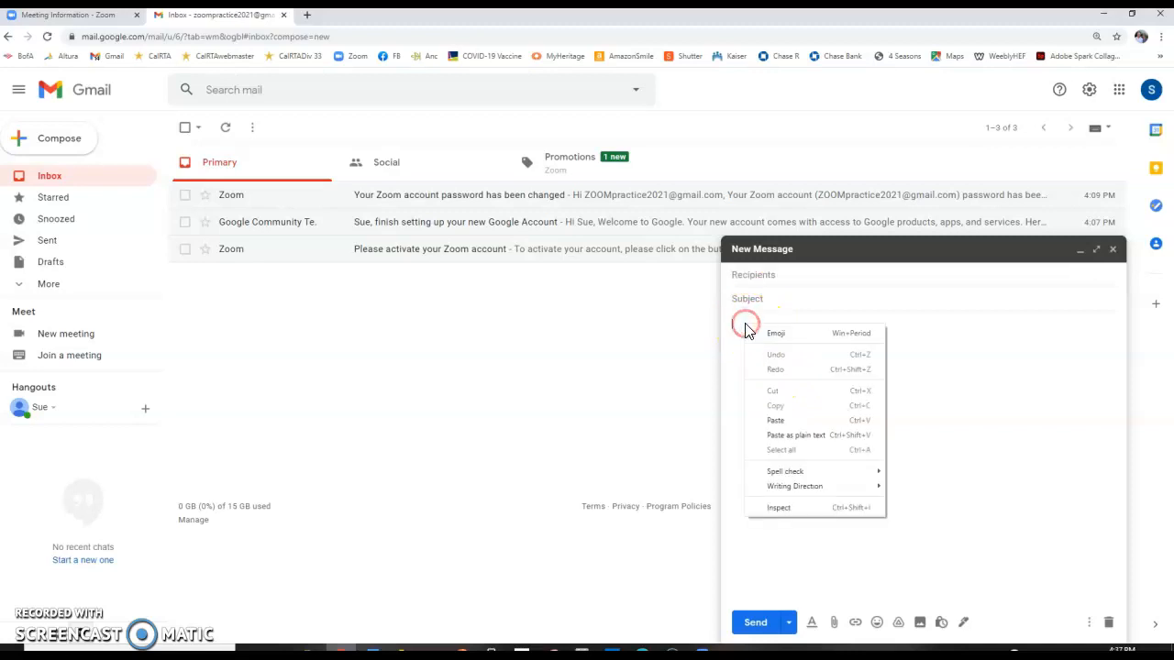
click(779, 421)
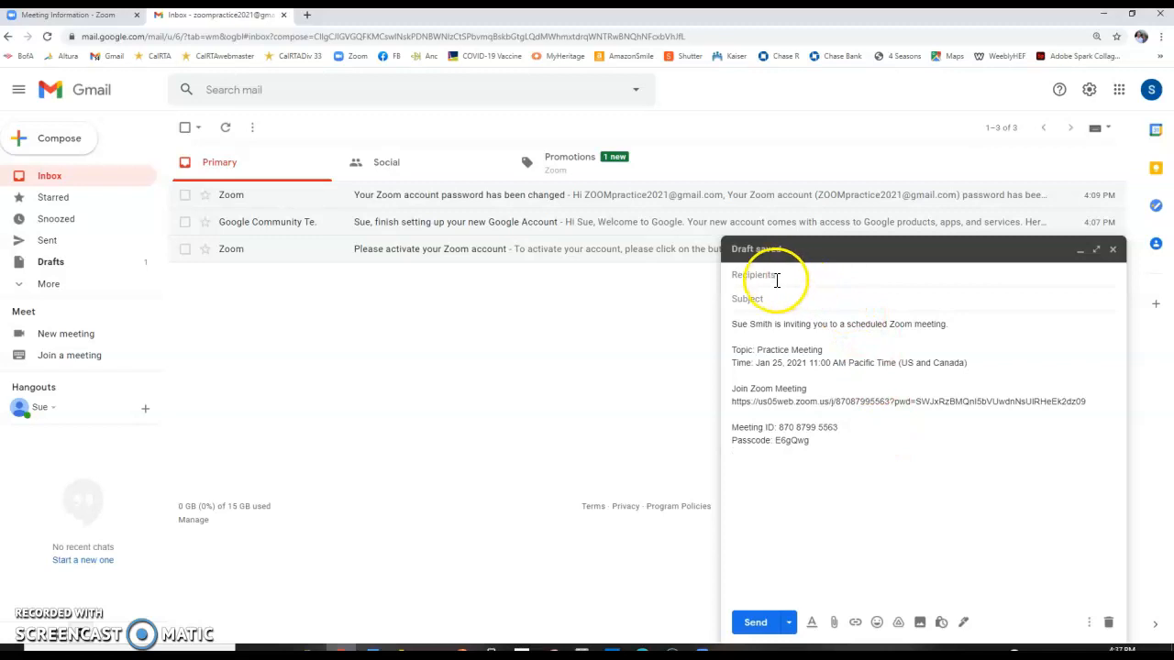
Enter the recipient's email address and set the subject to "Practice Zoom Meeting Invitation".
click(765, 274)
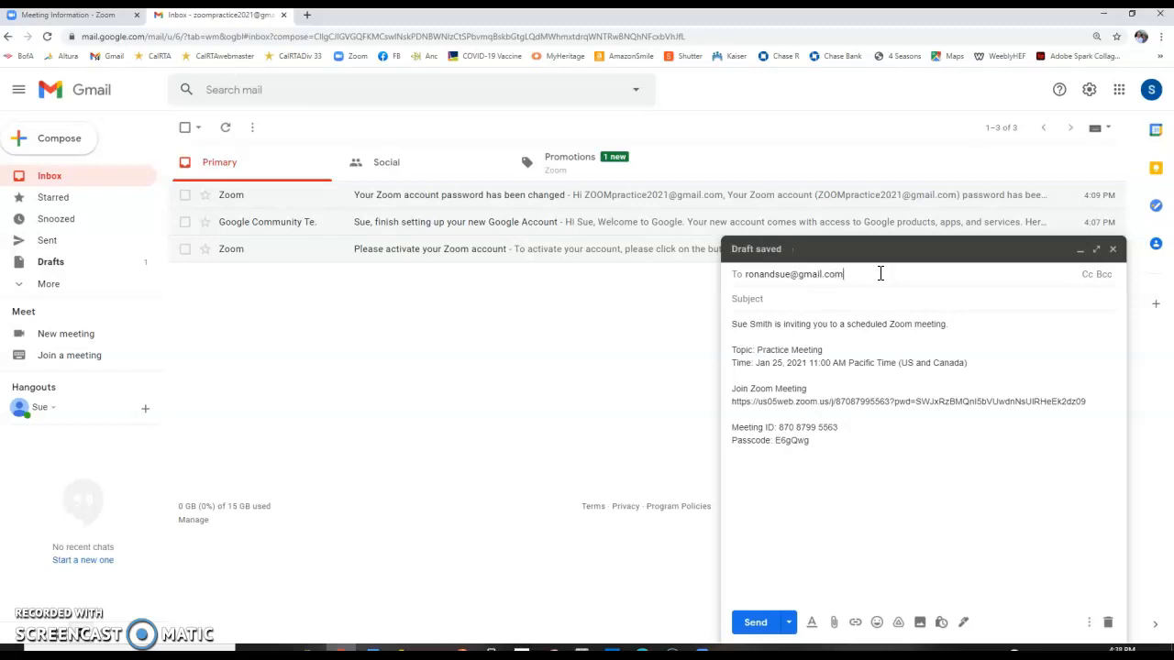
click(770, 298)
text(Practice Zoom Meeting Invitation)
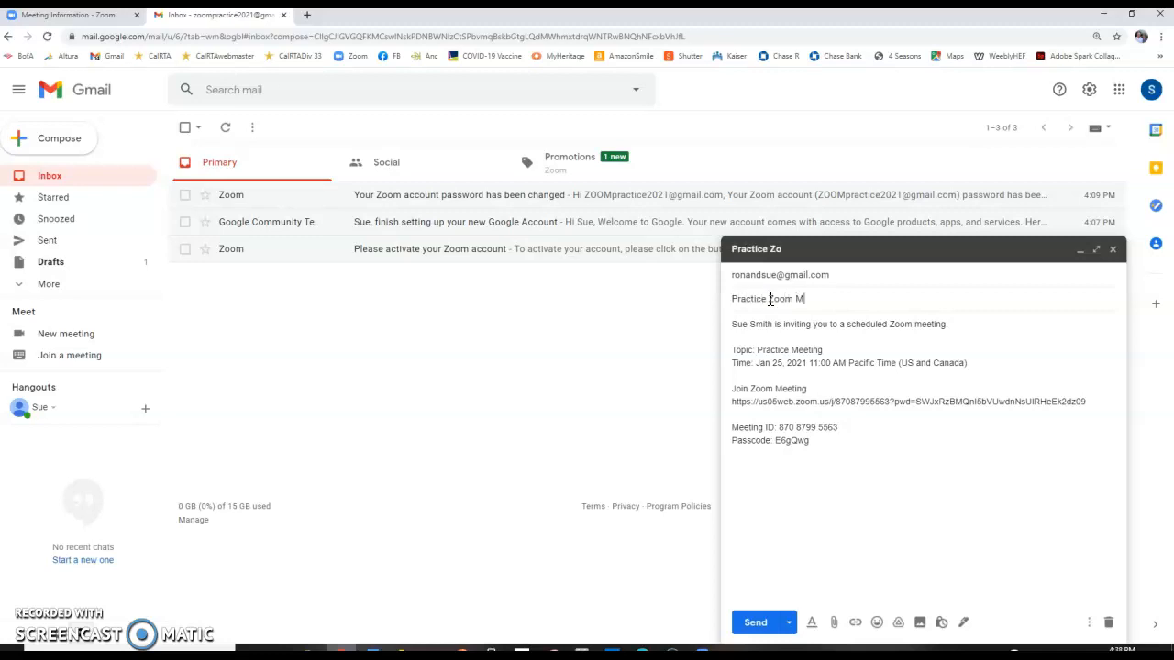